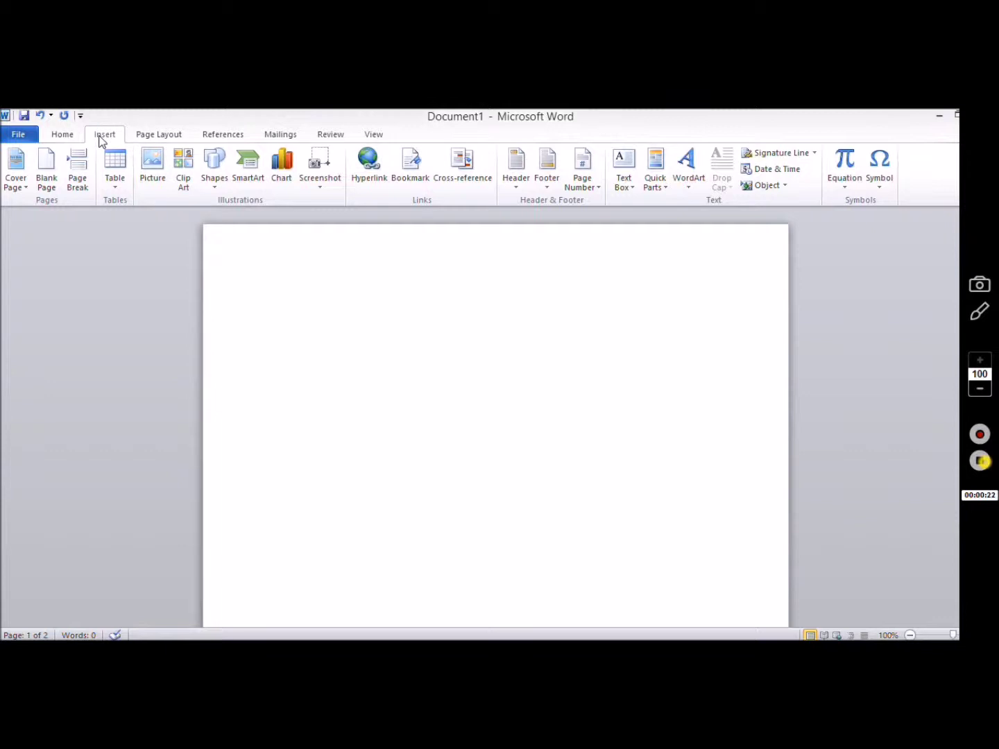
# - Look over the available ways to insert a table, leaving the blank document without one
pyautogui.click(116, 171)
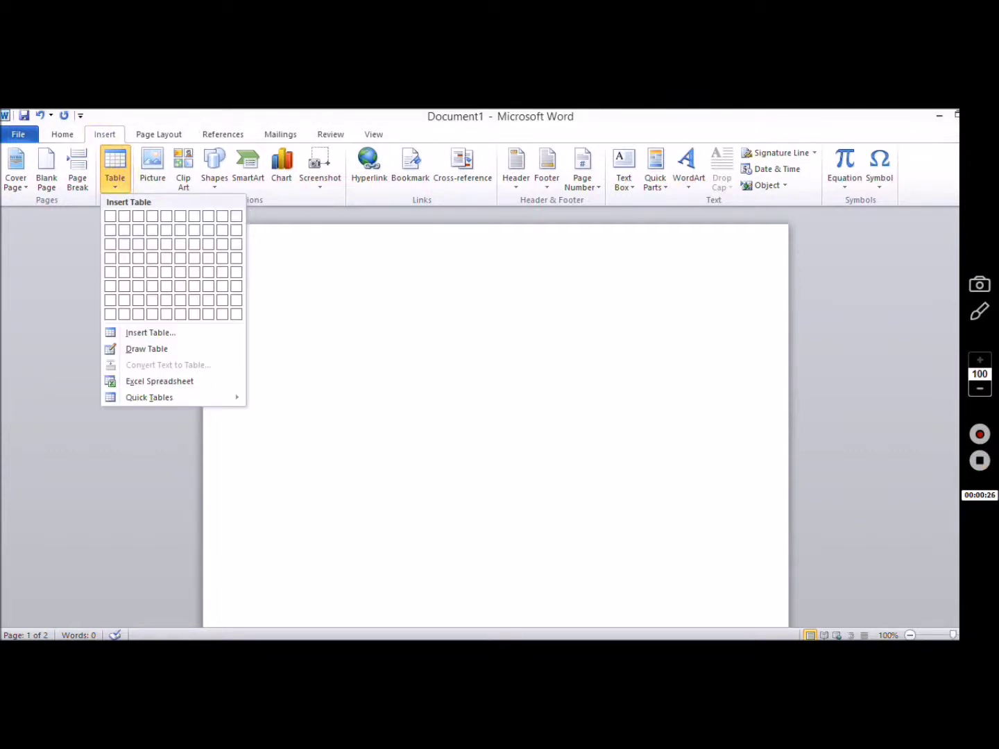
pyautogui.click(116, 166)
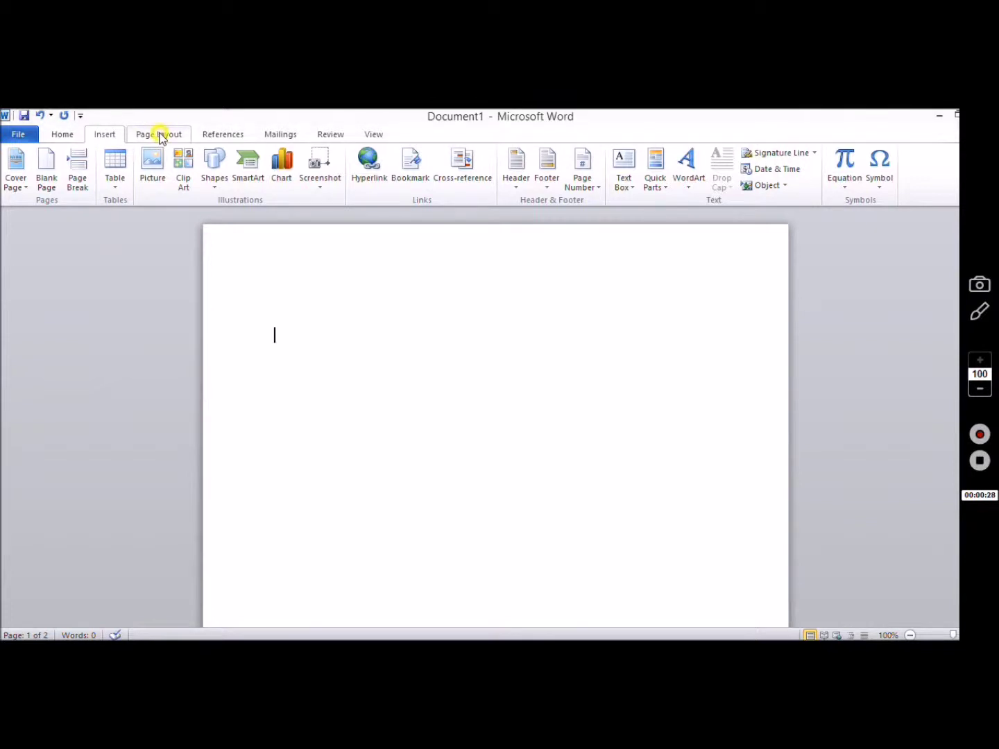
# - Examine the document theme options and look through the built-in theme color sets without applying one
pyautogui.click(158, 136)
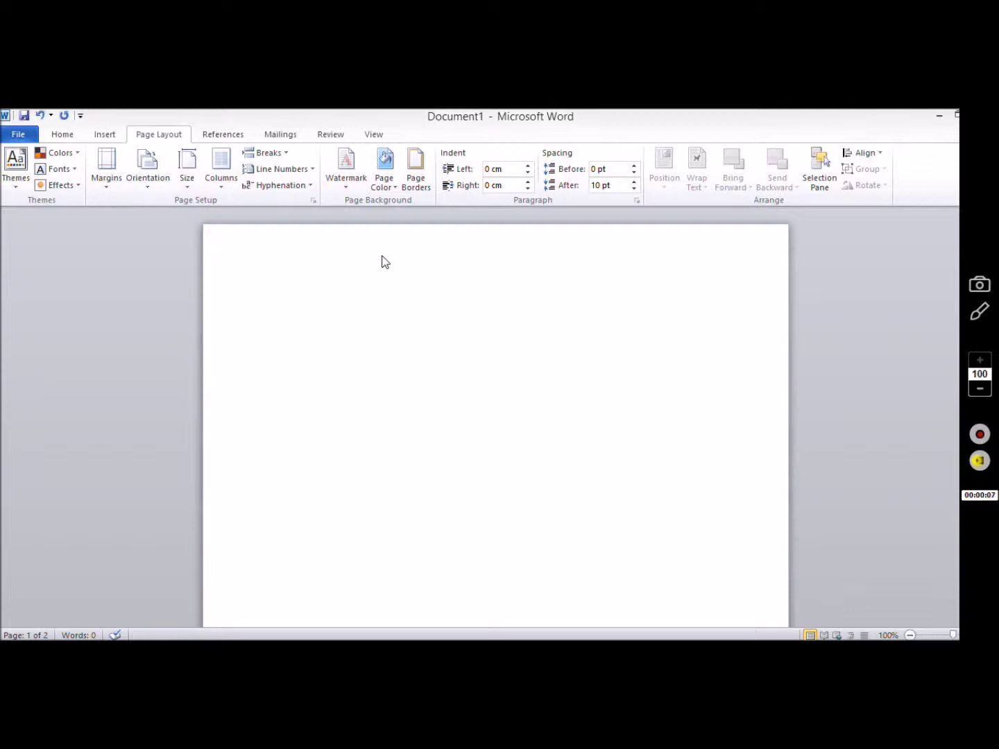
pyautogui.click(18, 191)
pyautogui.click(24, 179)
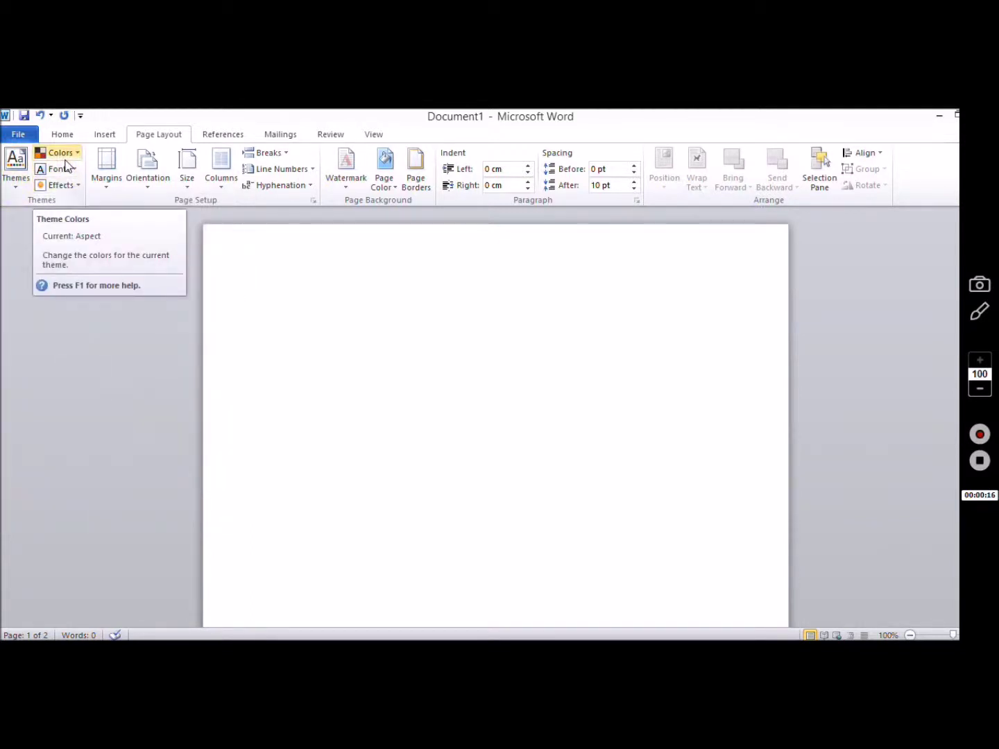
pyautogui.click(61, 153)
pyautogui.scroll(-5, 176, 291)
pyautogui.moveTo(176, 307); pyautogui.dragTo(172, 226)
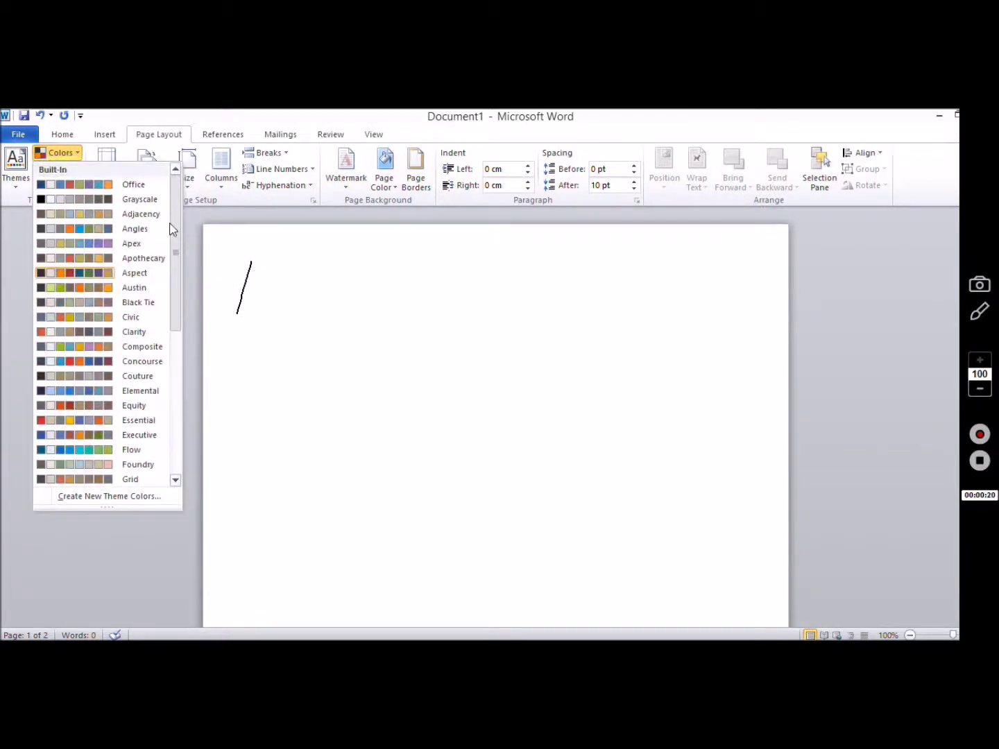
pyautogui.click(274, 128)
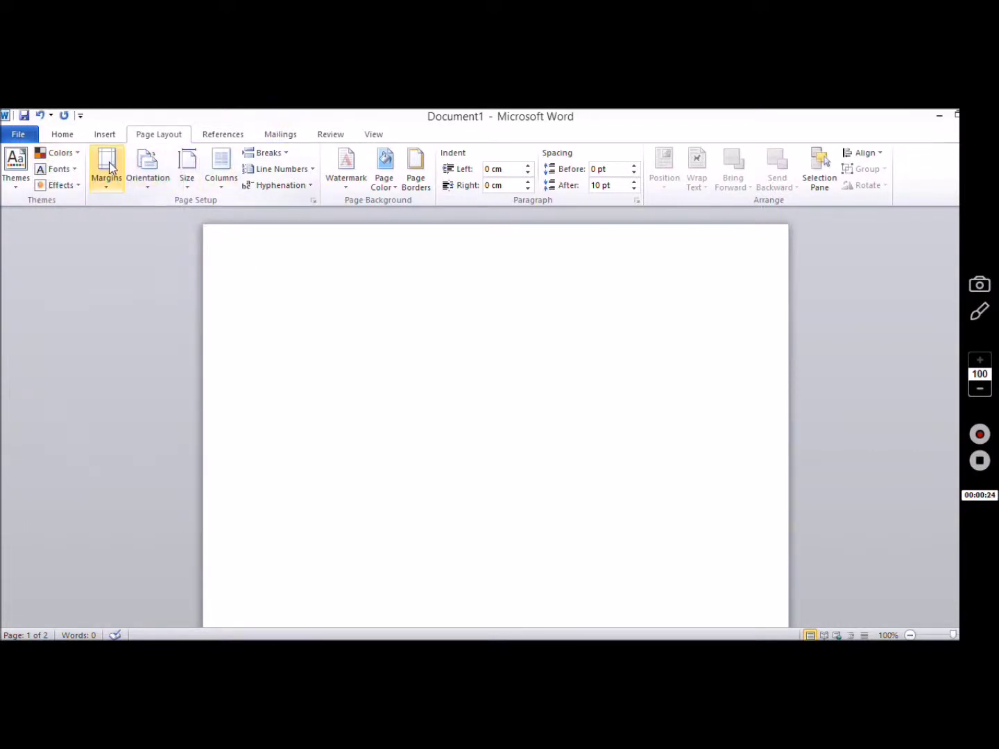
# - Examine the column layout choices and the page and section break types without applying any
pyautogui.click(215, 171)
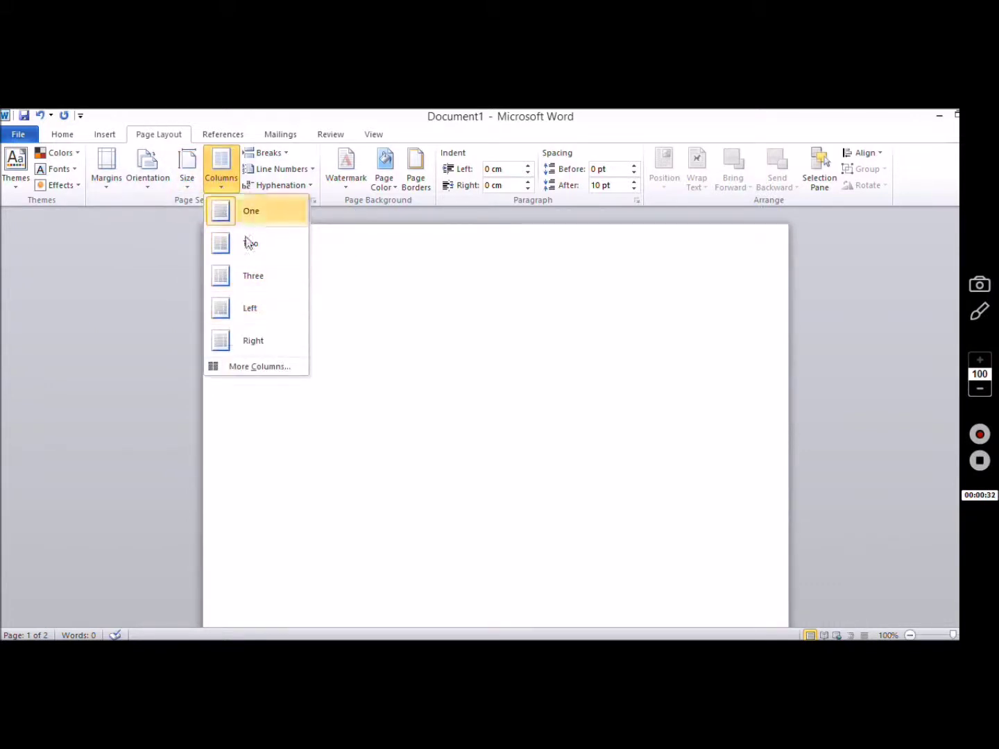
pyautogui.click(97, 314)
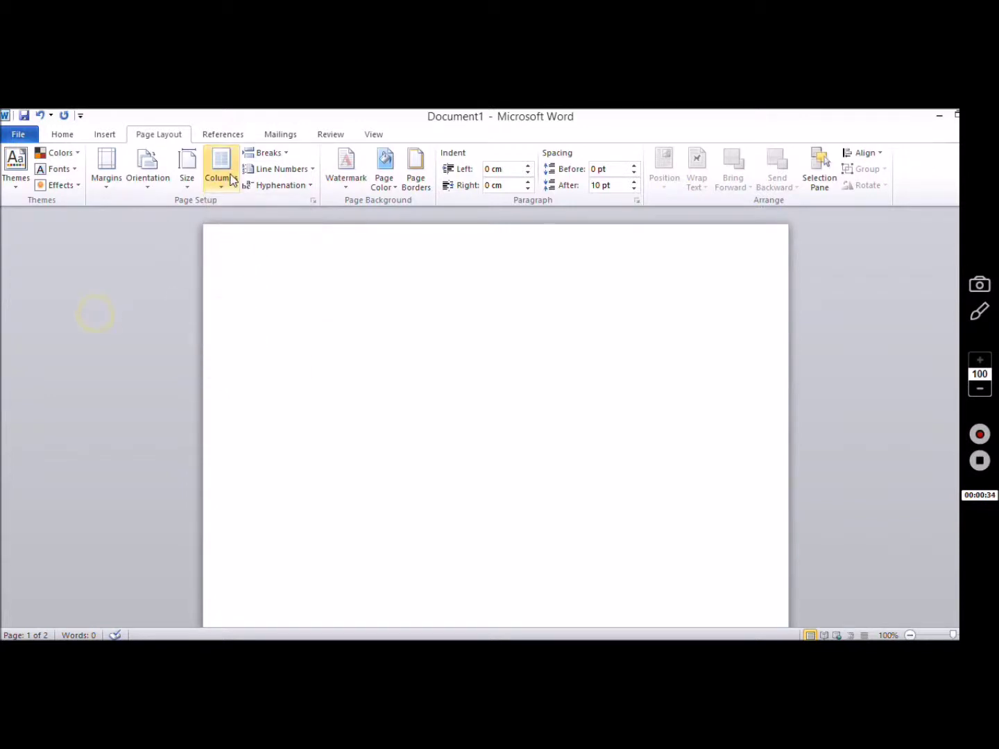
pyautogui.click(284, 153)
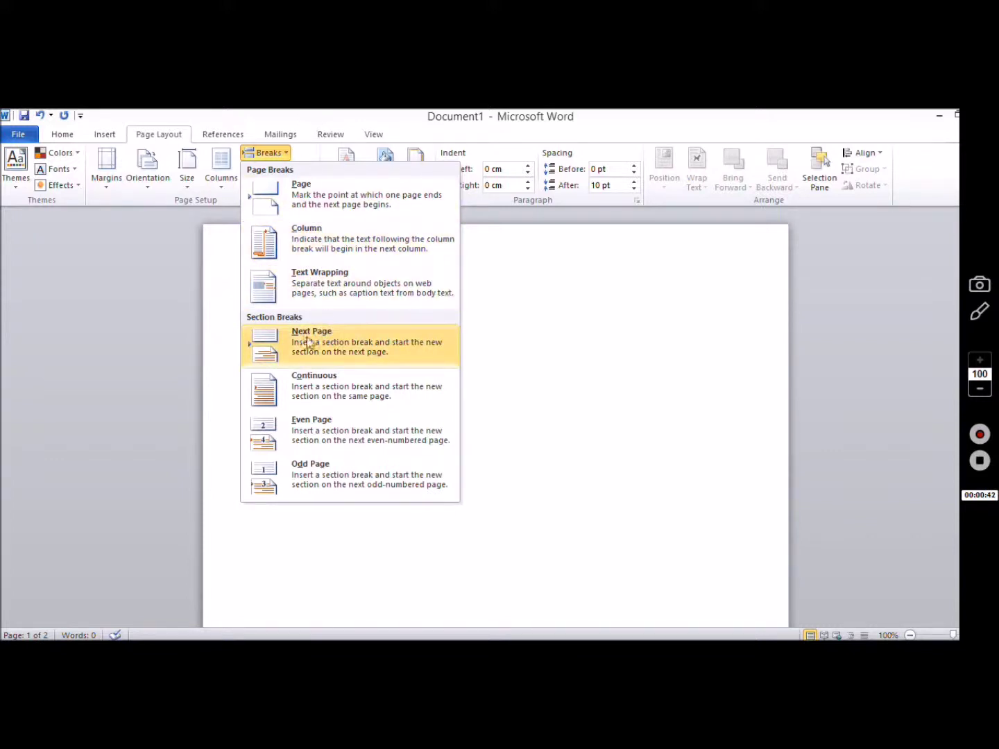
pyautogui.click(318, 111)
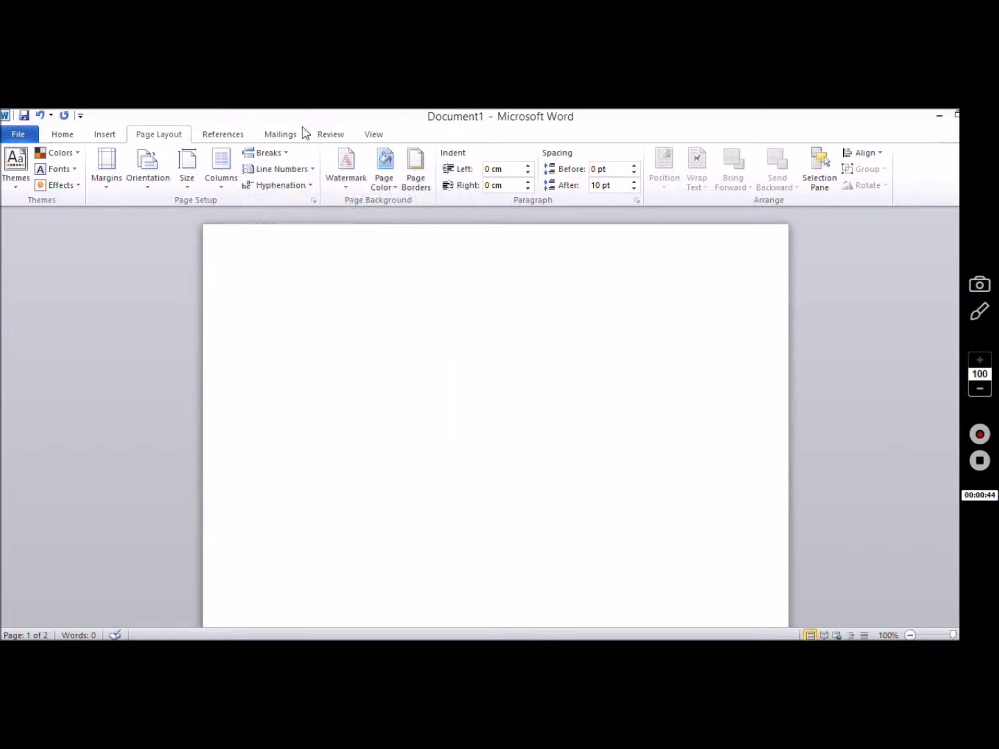
pyautogui.click(383, 183)
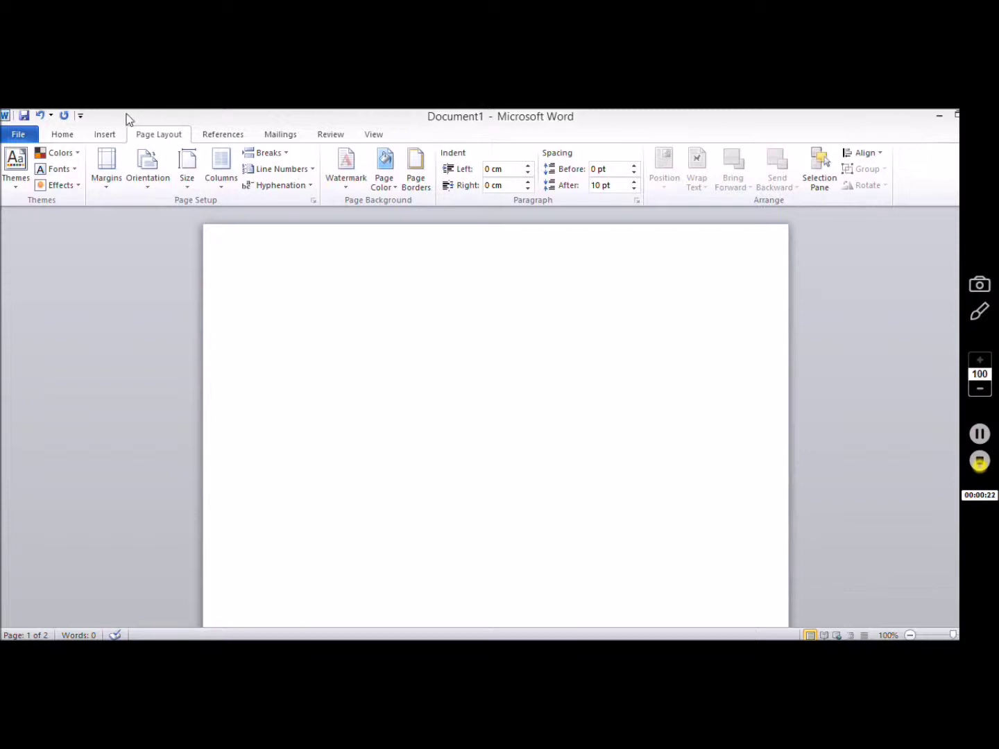
# - Look over the built-in table of contents styles without inserting one
pyautogui.click(216, 136)
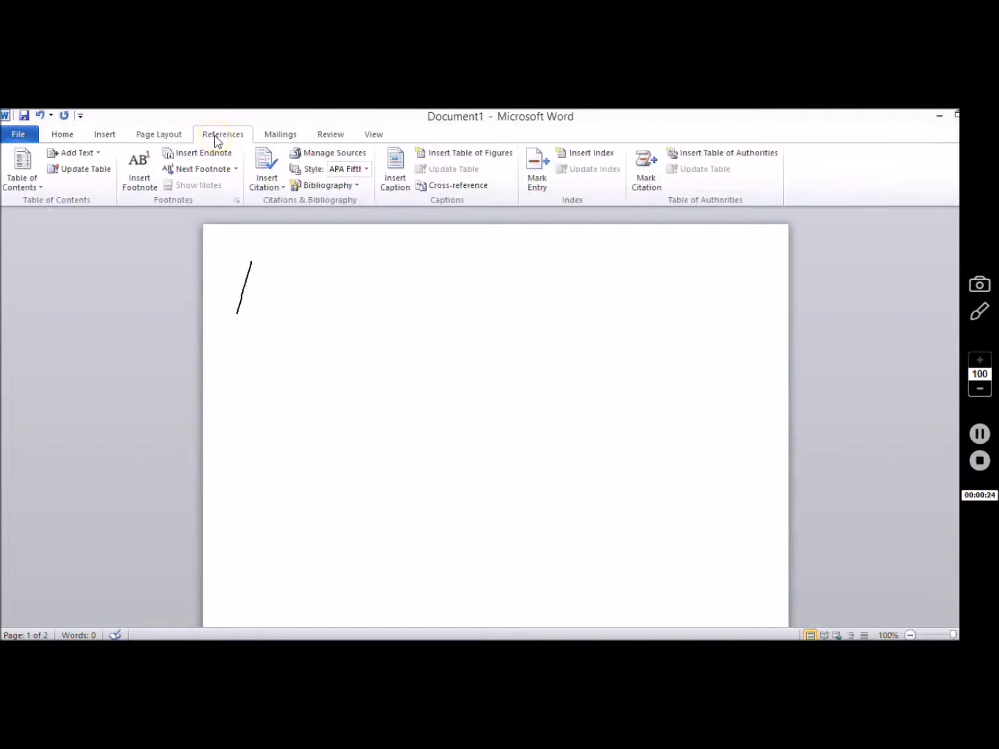
pyautogui.click(33, 190)
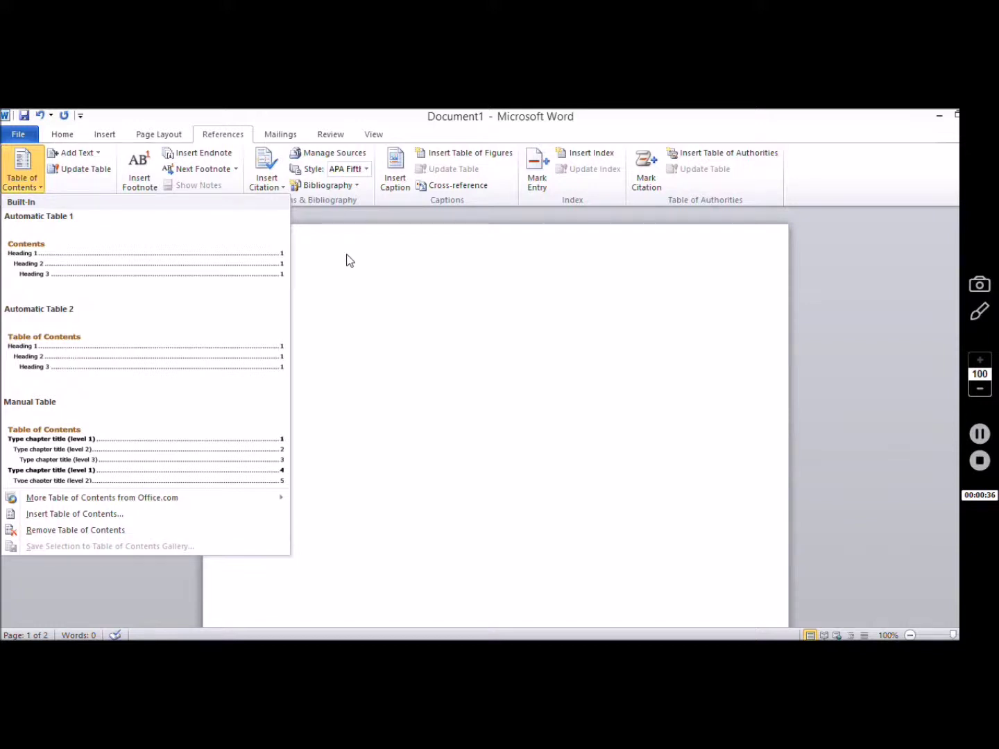
pyautogui.click(348, 257)
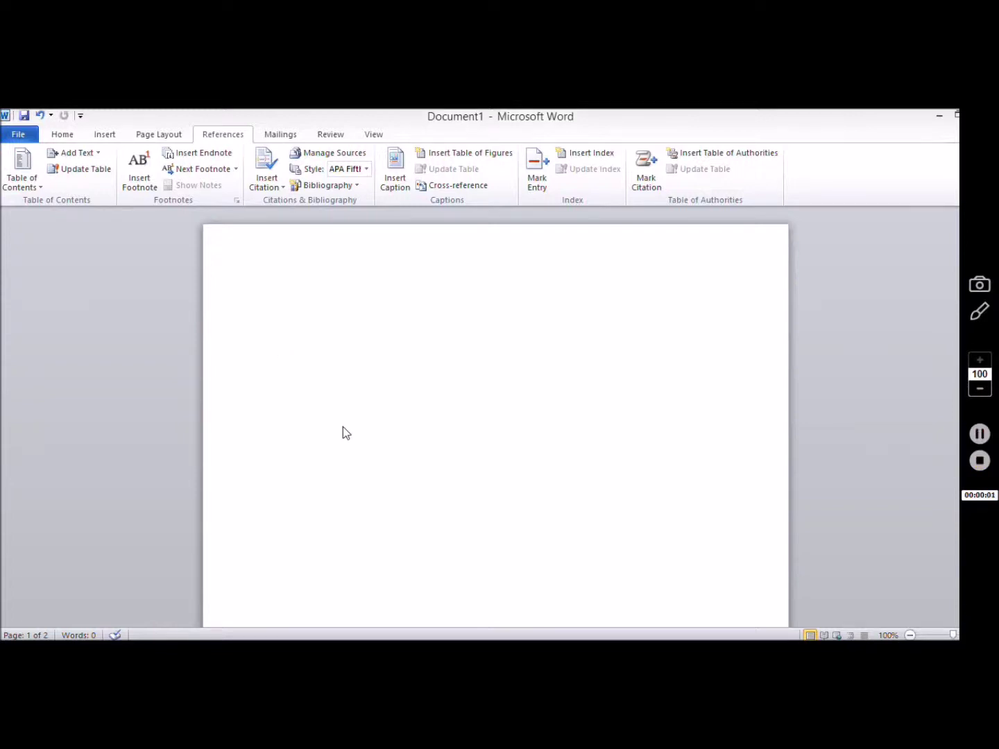
# - Examine the mail merge options for selecting recipients without choosing a list
pyautogui.click(277, 134)
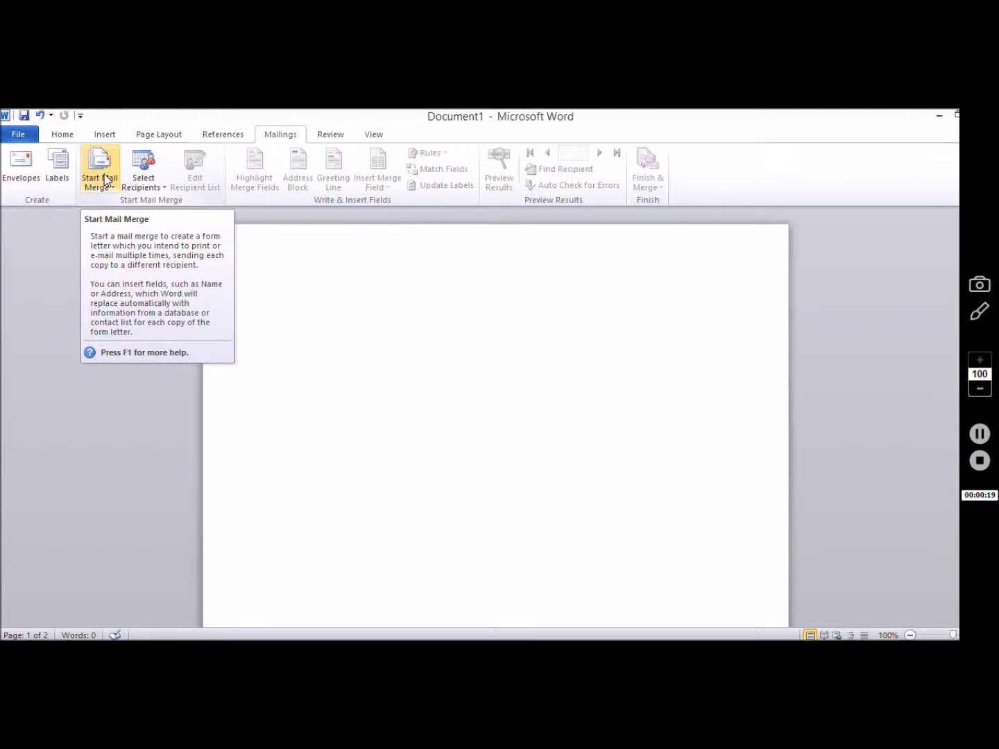
pyautogui.click(154, 182)
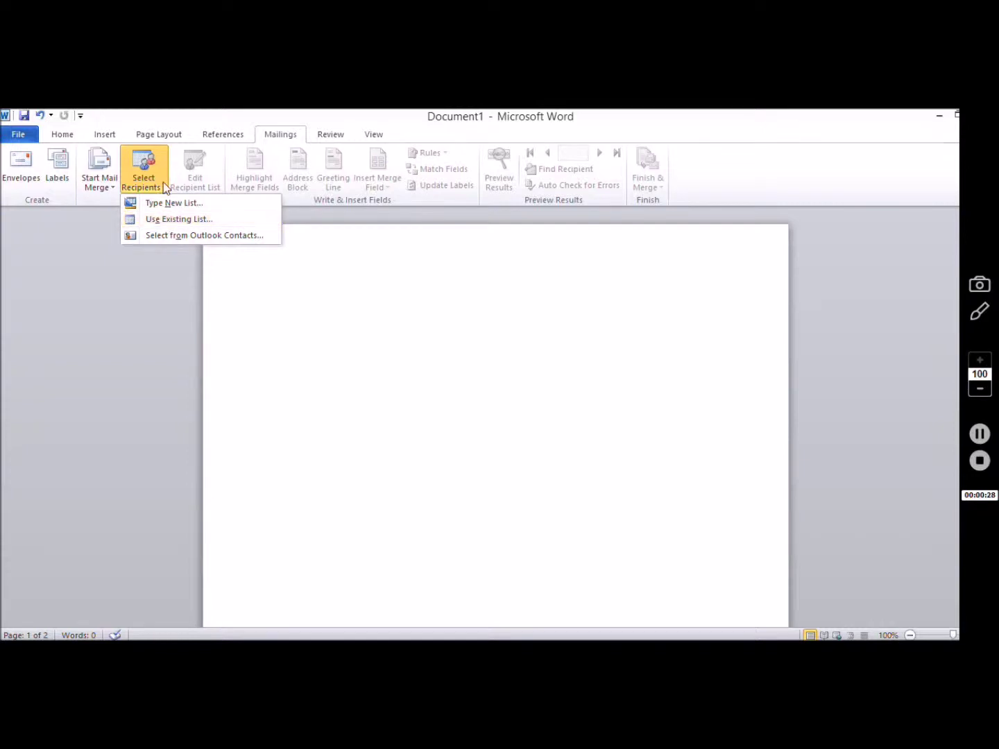
pyautogui.click(144, 162)
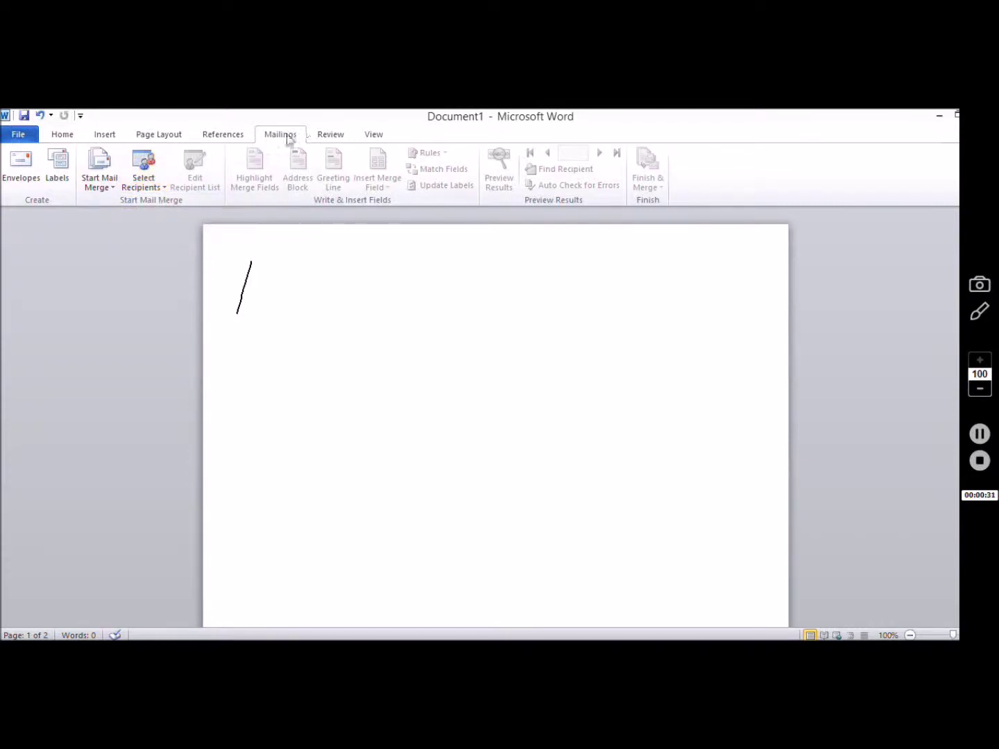
# - Examine the translation options and the proofing language options without changing any setting
pyautogui.click(326, 135)
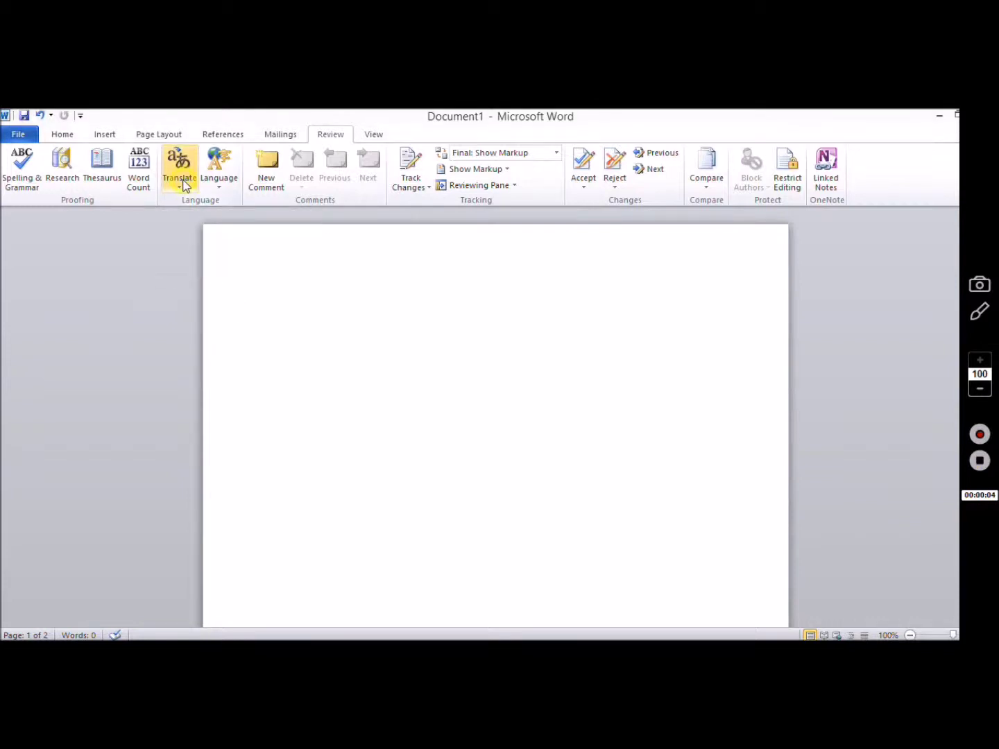
pyautogui.click(184, 186)
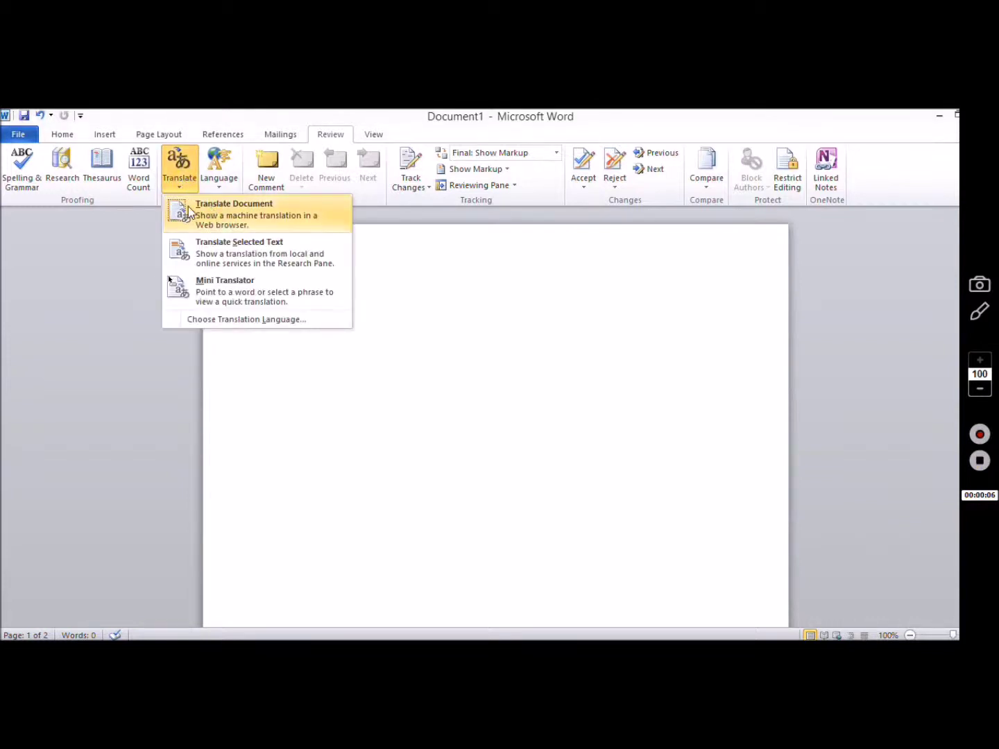
pyautogui.click(115, 230)
pyautogui.click(227, 178)
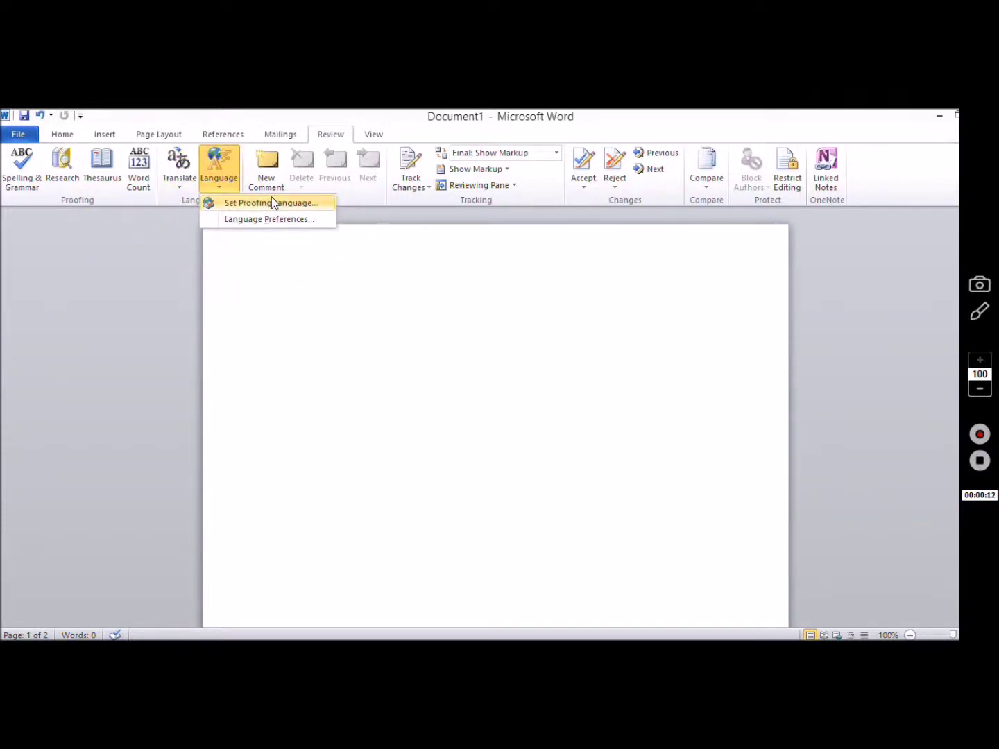
pyautogui.click(129, 259)
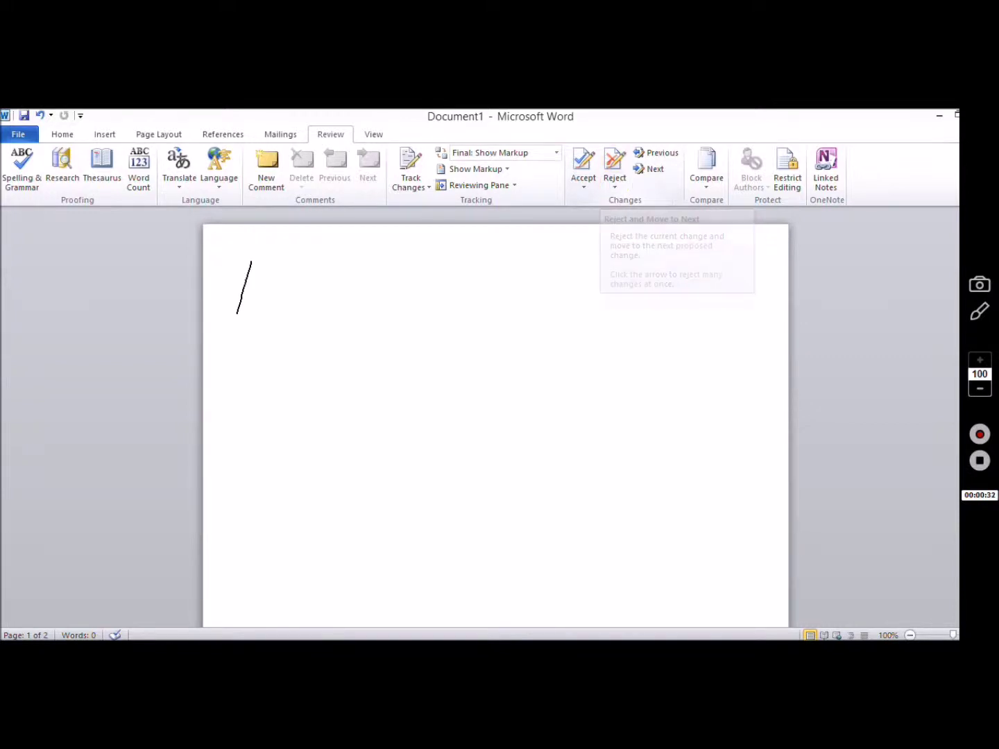
# - Turn the gridlines, ruler and navigation pane on and off again one after another
pyautogui.click(375, 135)
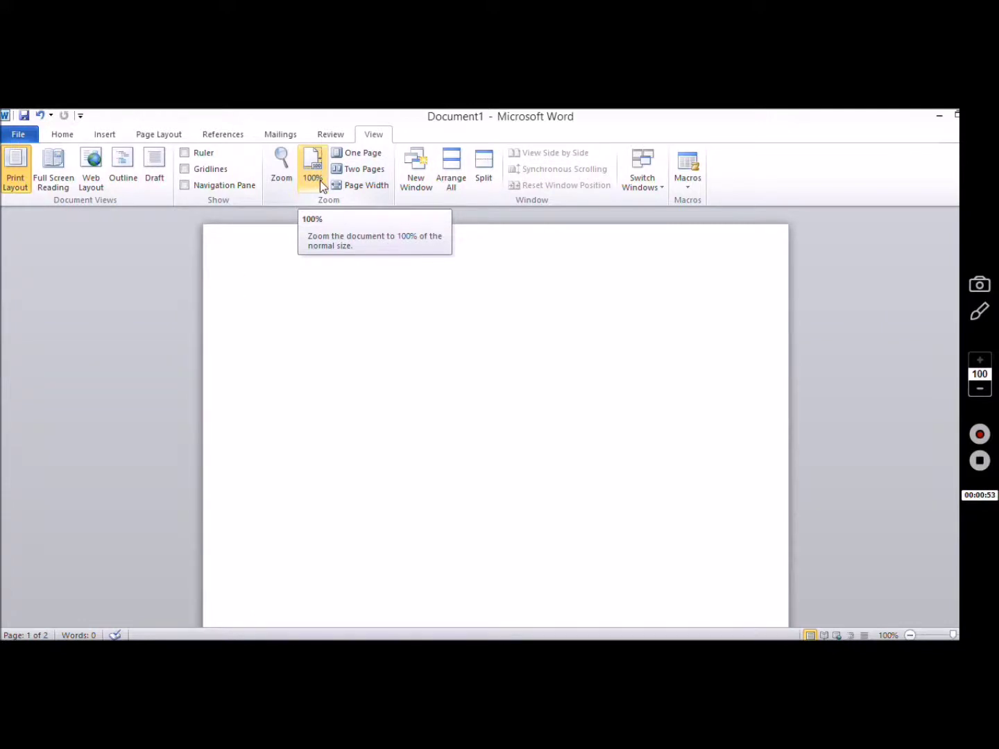
pyautogui.click(187, 171)
pyautogui.click(186, 170)
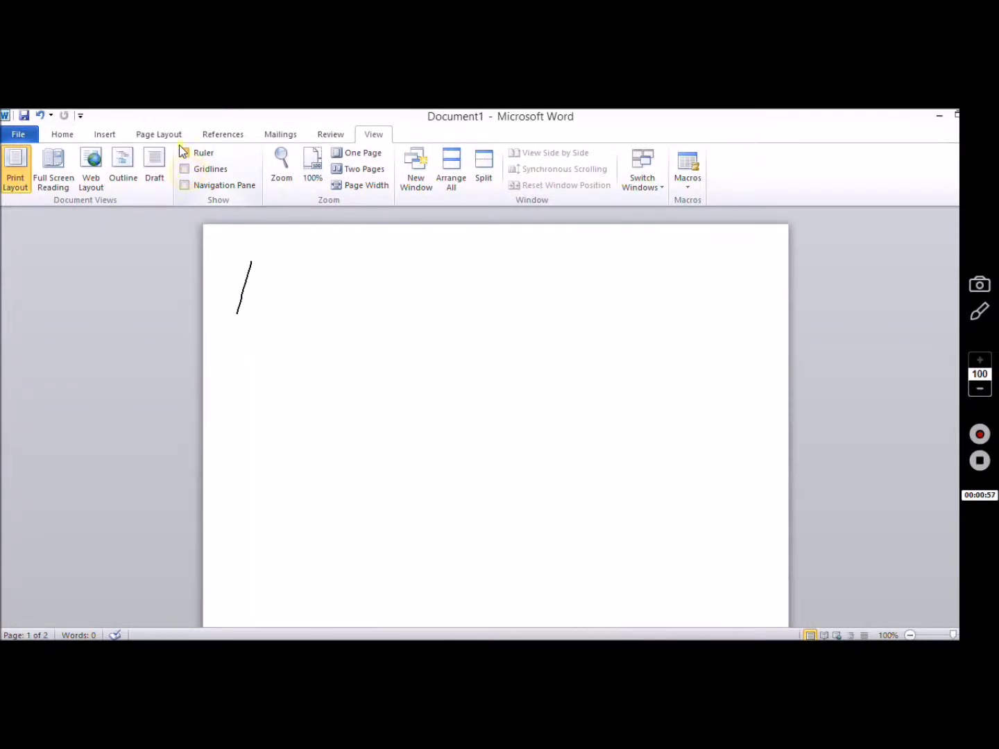
pyautogui.click(183, 153)
pyautogui.click(185, 154)
pyautogui.click(188, 187)
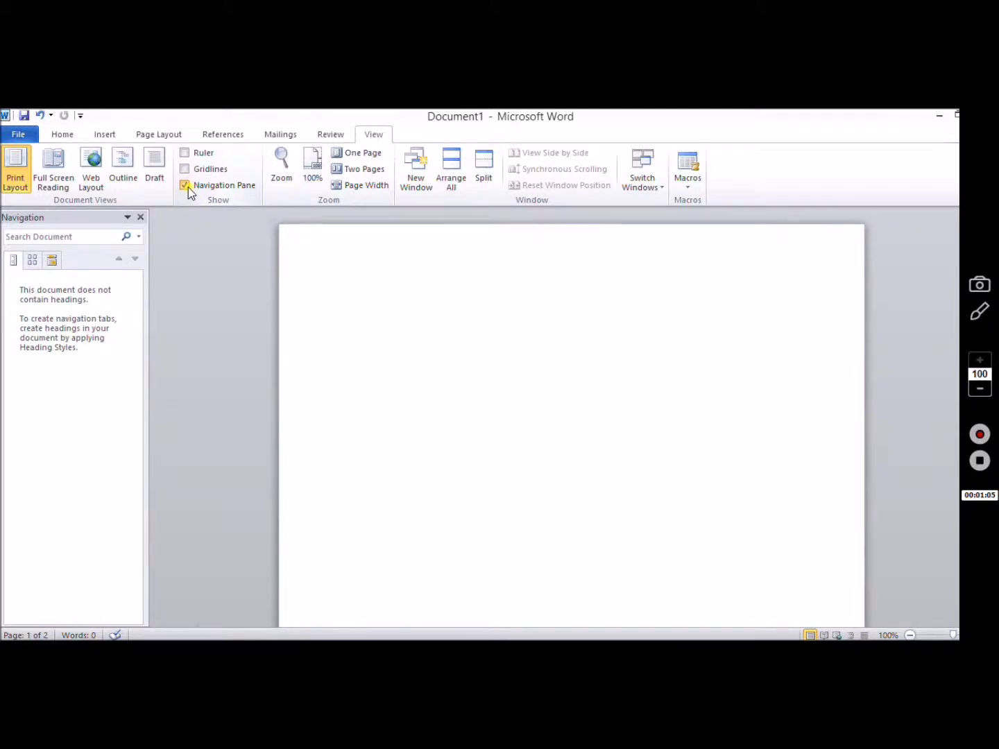
pyautogui.click(186, 186)
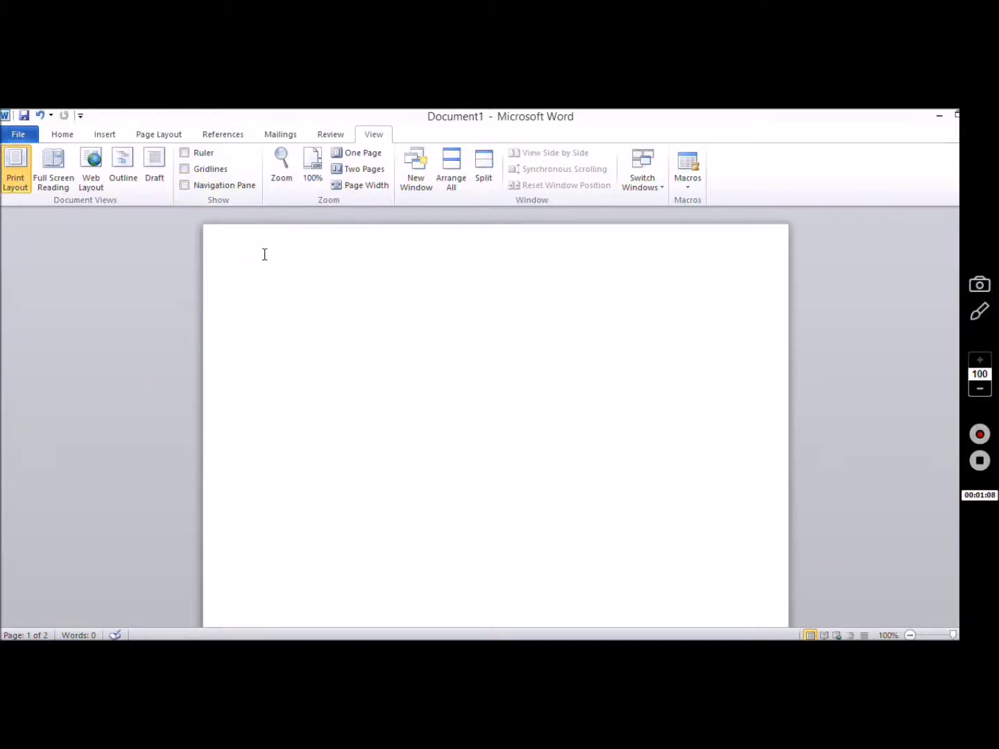